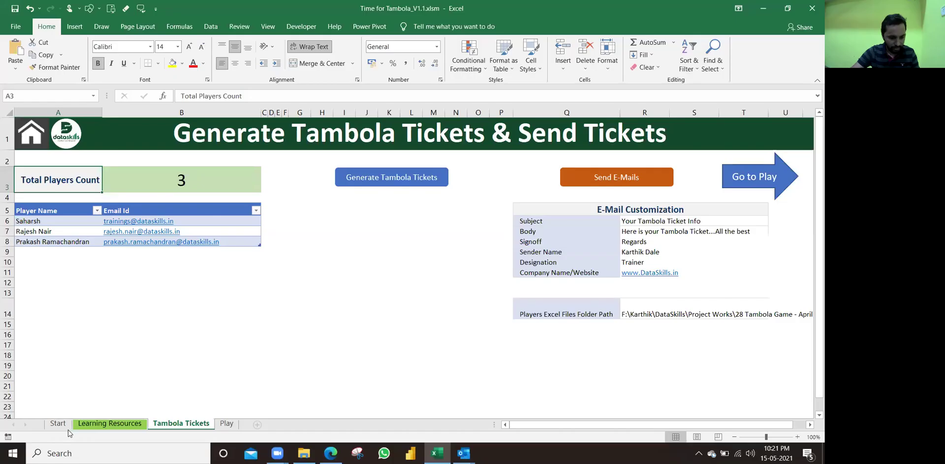
pyautogui.click(66, 425)
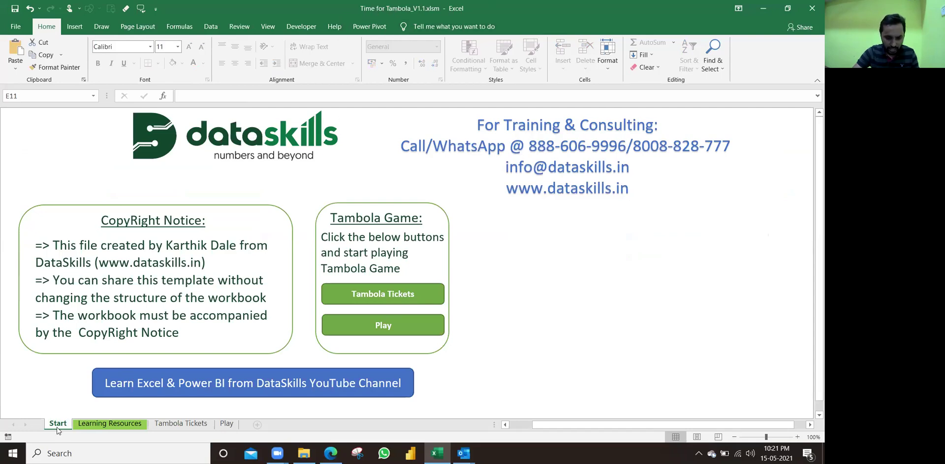
pyautogui.click(395, 292)
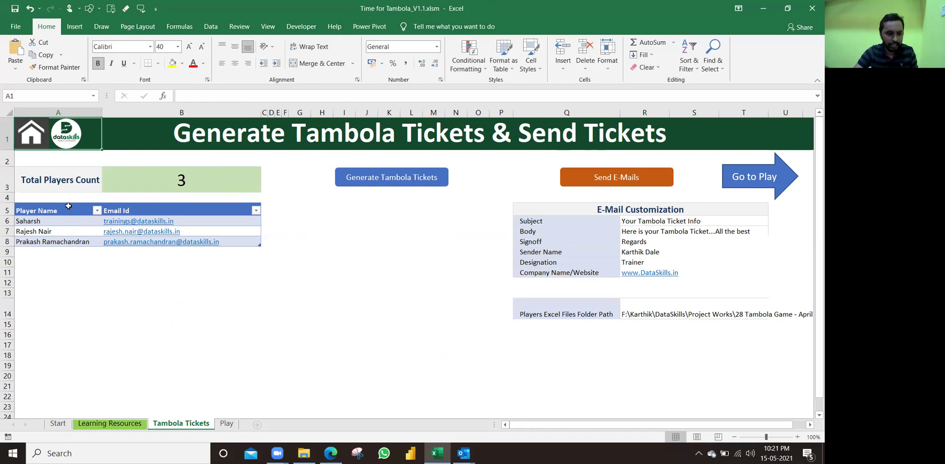
pyautogui.moveTo(49, 220); pyautogui.dragTo(70, 356)
pyautogui.moveTo(226, 222); pyautogui.dragTo(220, 341)
# Step: Generate numbered Tambola tickets for all three players and review each player's ticket header
pyautogui.click(58, 222)
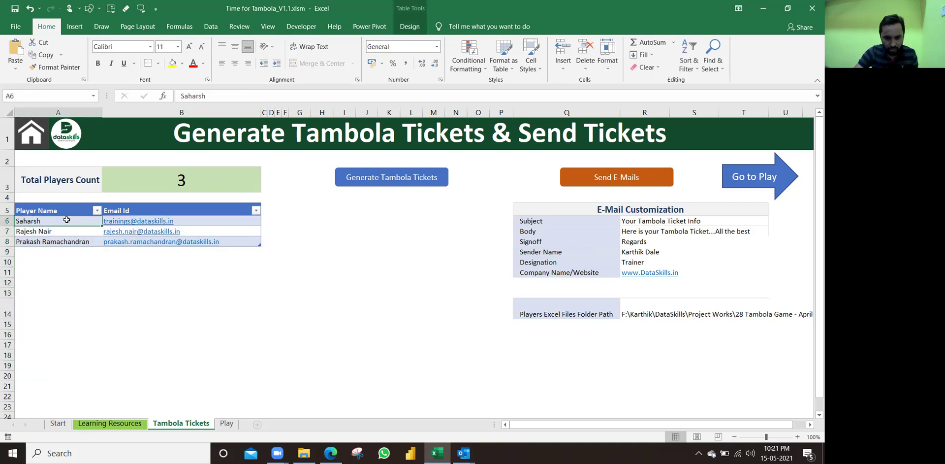
pyautogui.click(390, 180)
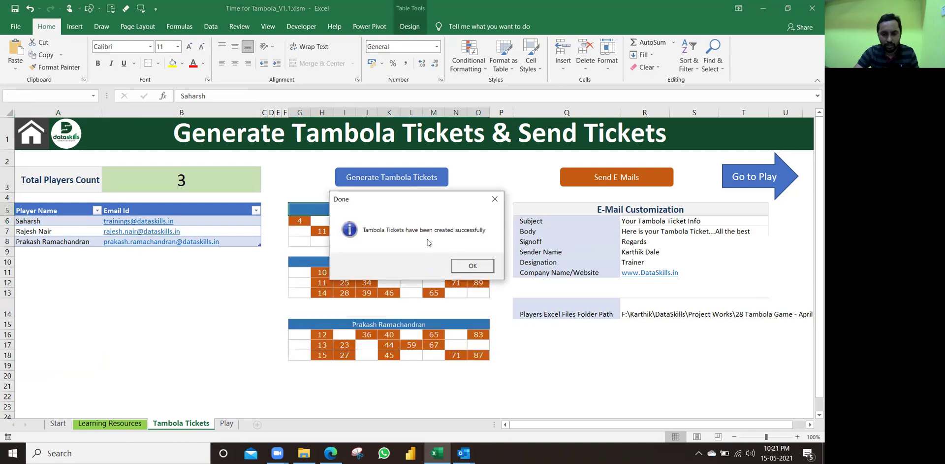
pyautogui.click(473, 266)
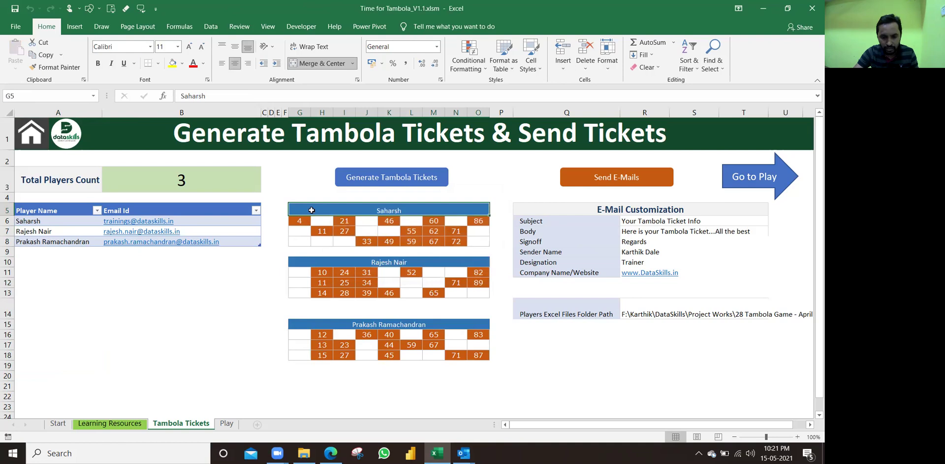
pyautogui.moveTo(18, 219); pyautogui.dragTo(43, 242)
pyautogui.click(43, 245)
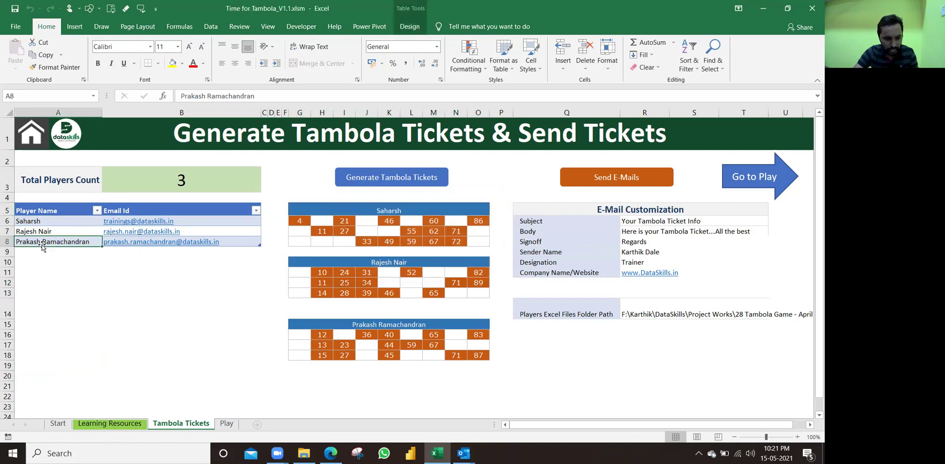
pyautogui.click(369, 262)
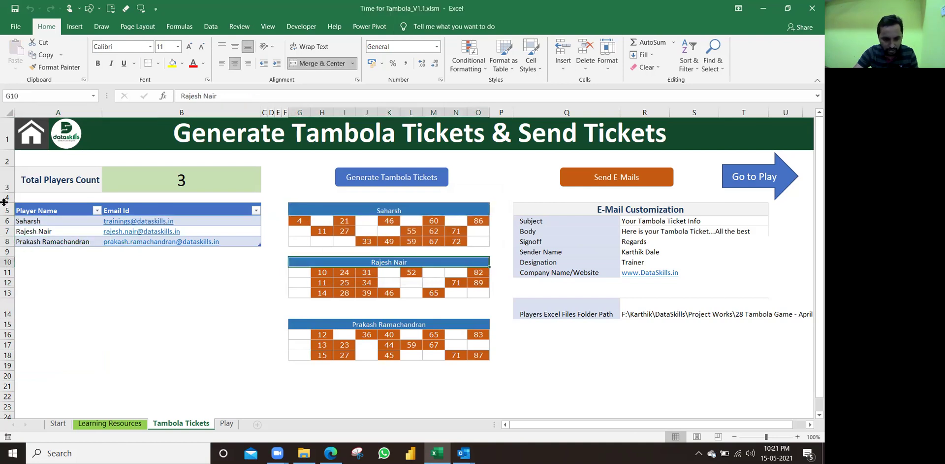
pyautogui.click(382, 323)
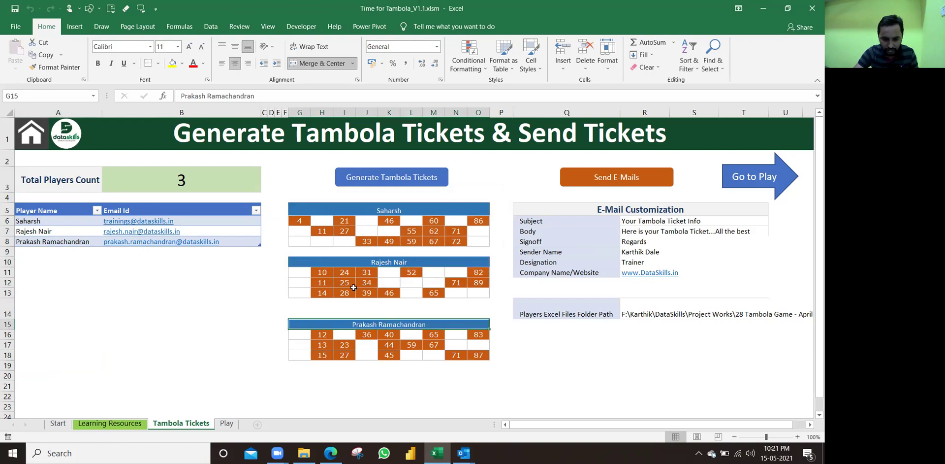
# Step: E-mail every player their Tambola ticket with Send E-Mails and dismiss the Done message
pyautogui.click(625, 177)
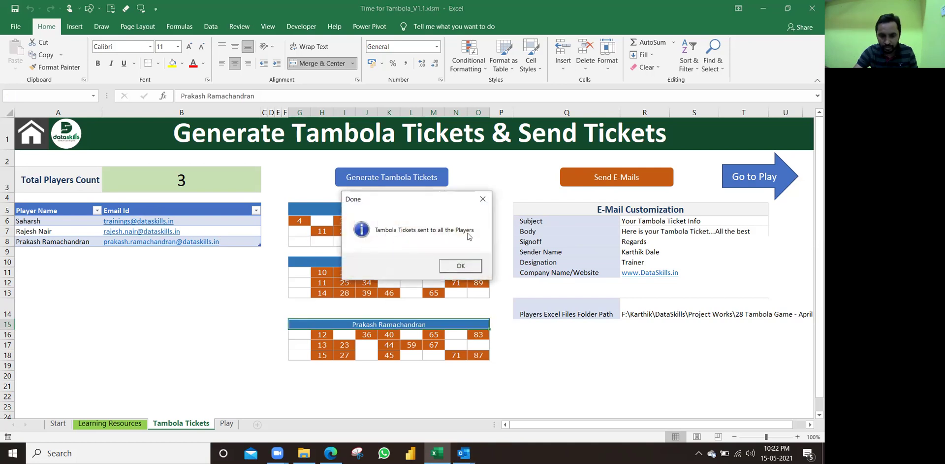
pyautogui.click(465, 265)
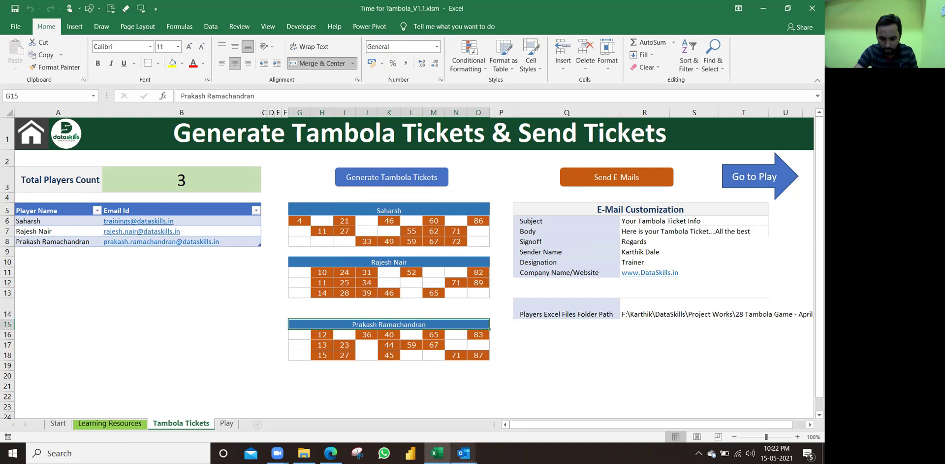
pyautogui.moveTo(464, 453)
pyautogui.click(526, 409)
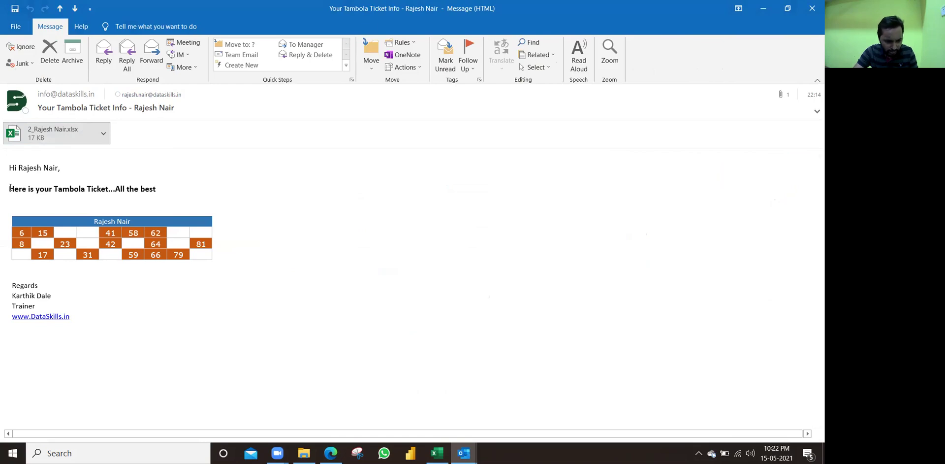
pyautogui.moveTo(9, 190); pyautogui.dragTo(159, 190)
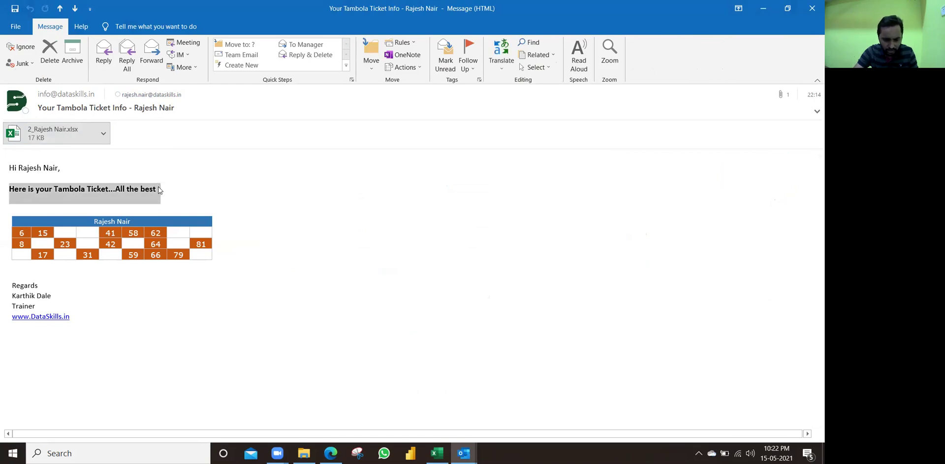
pyautogui.click(763, 8)
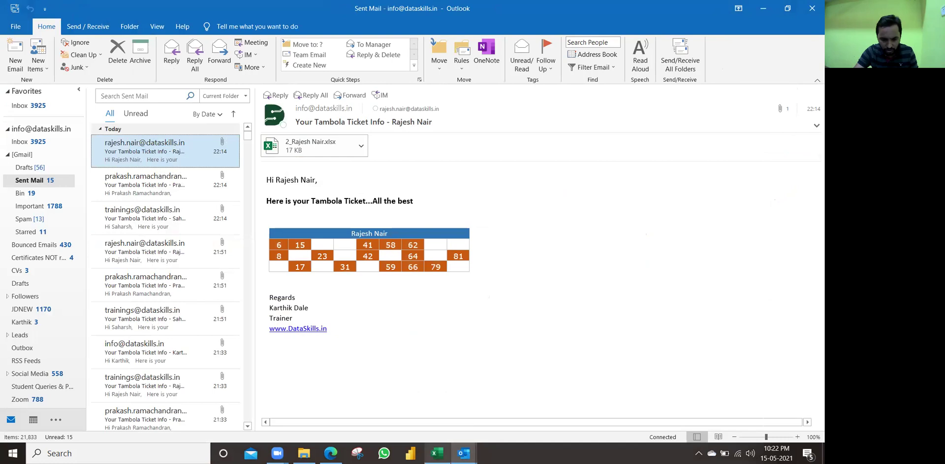
pyautogui.click(437, 453)
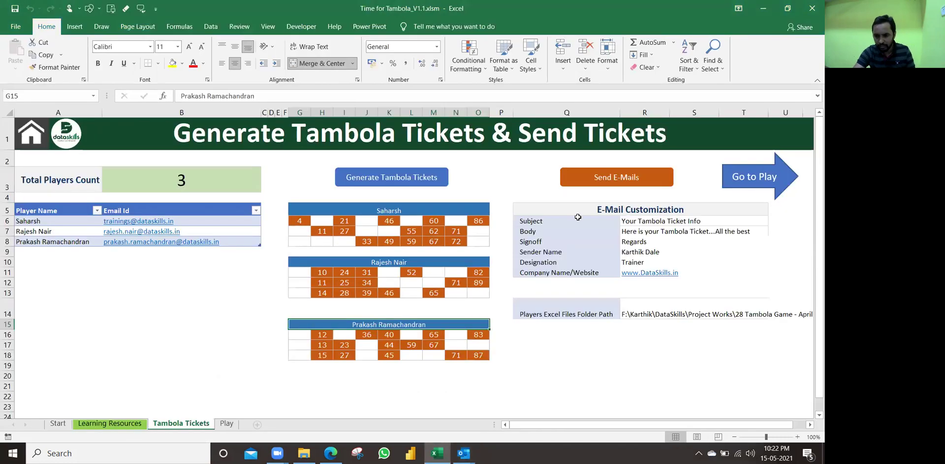
# Step: Replace the Sender Name value in cell R9 with the new sender's name
pyautogui.click(639, 242)
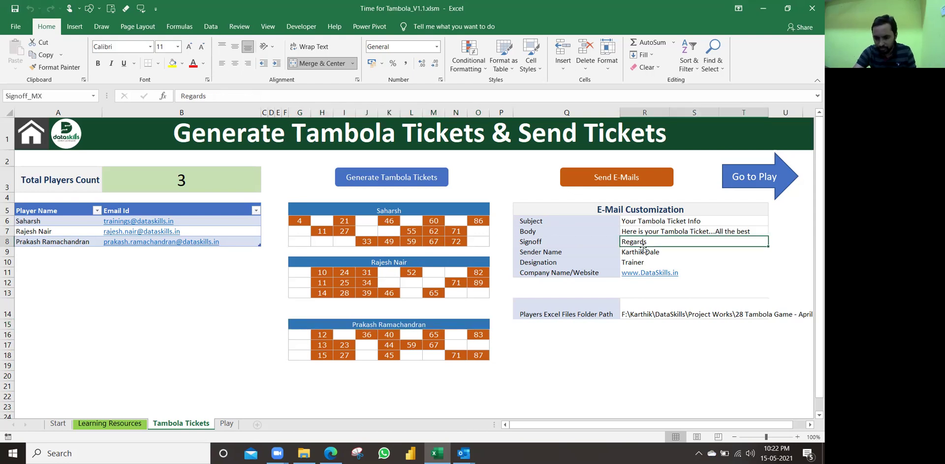
pyautogui.click(638, 252)
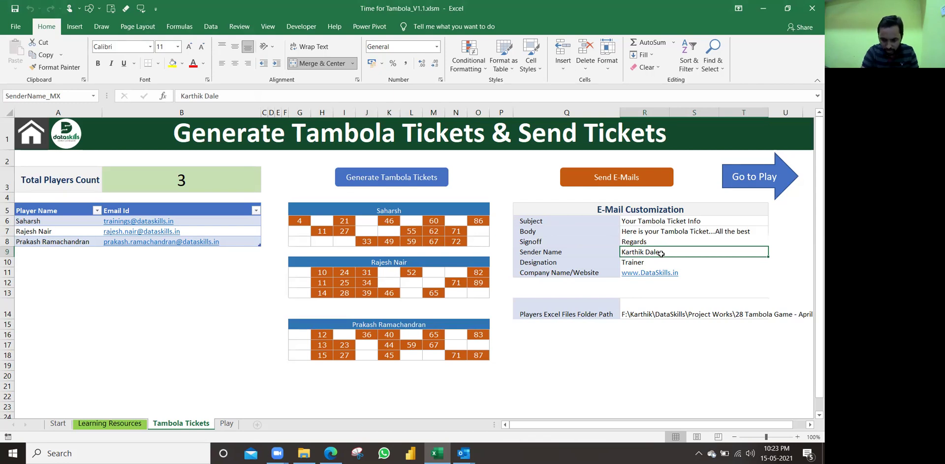
pyautogui.write('Shravan')
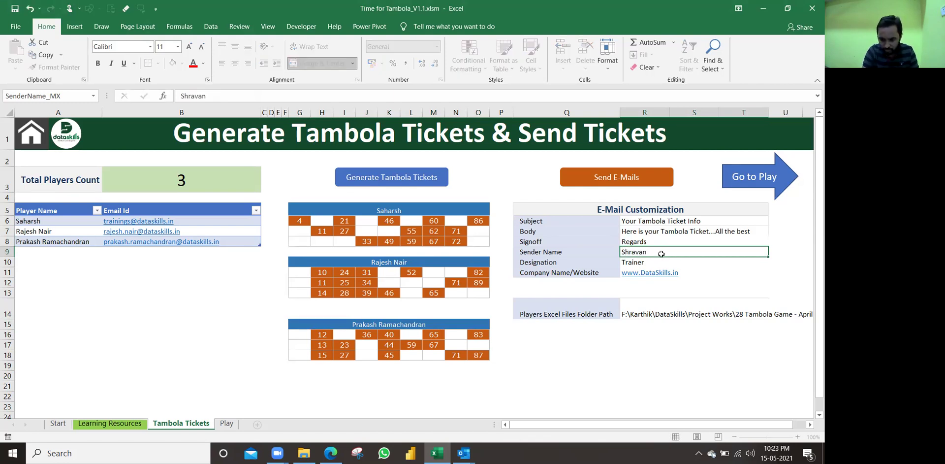
pyautogui.press('Return')
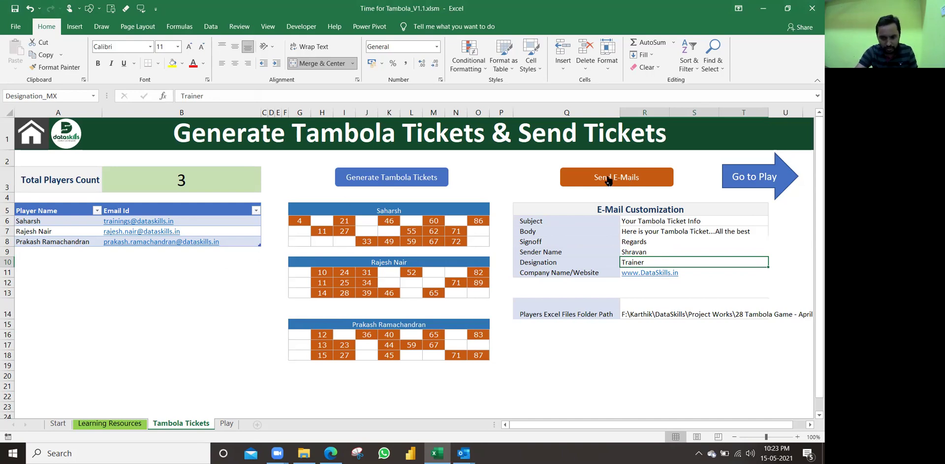
pyautogui.click(763, 178)
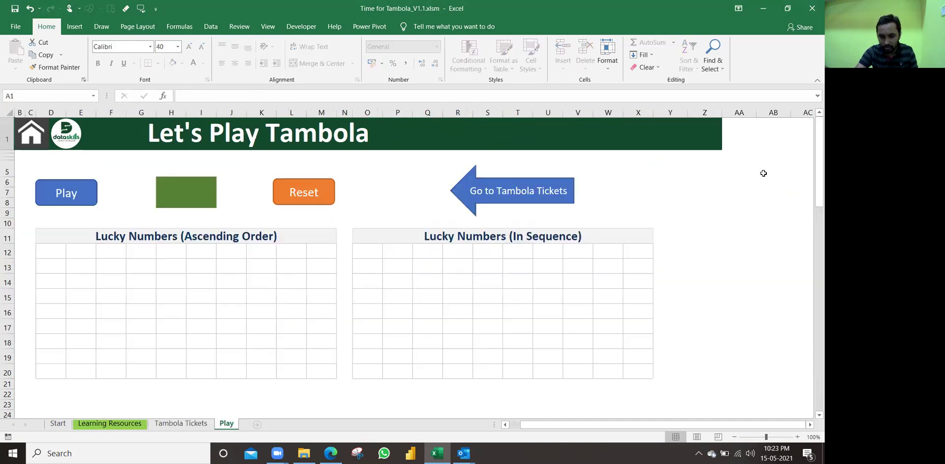
pyautogui.click(87, 198)
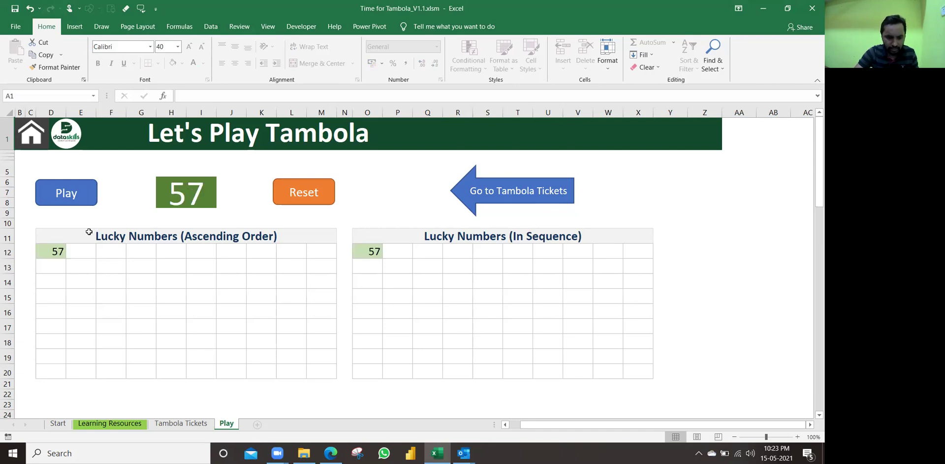
pyautogui.click(54, 250)
pyautogui.click(394, 251)
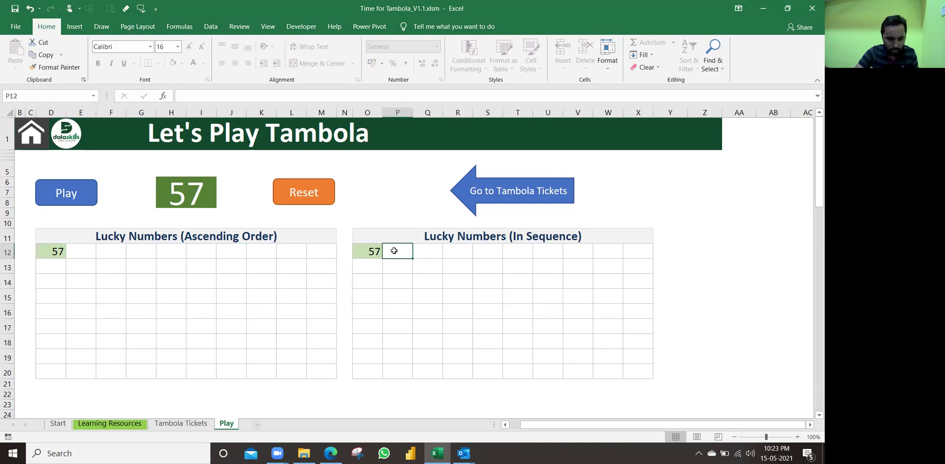
pyautogui.click(49, 252)
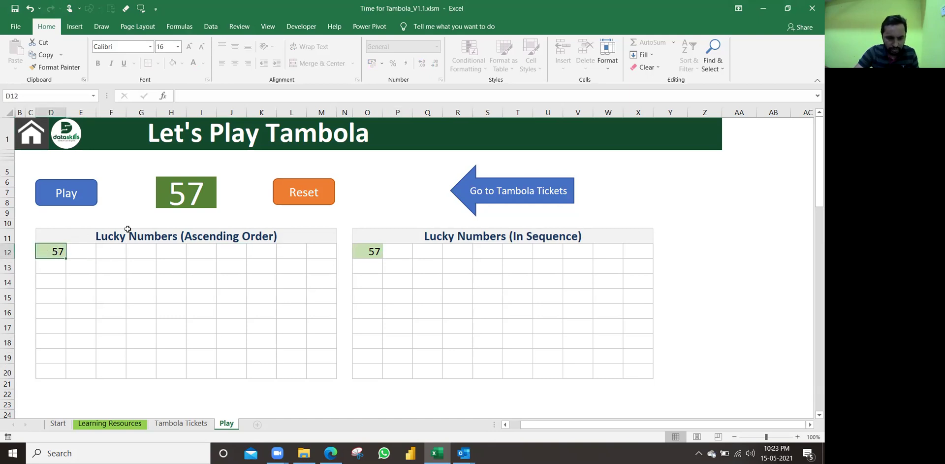
pyautogui.click(85, 198)
pyautogui.click(84, 198)
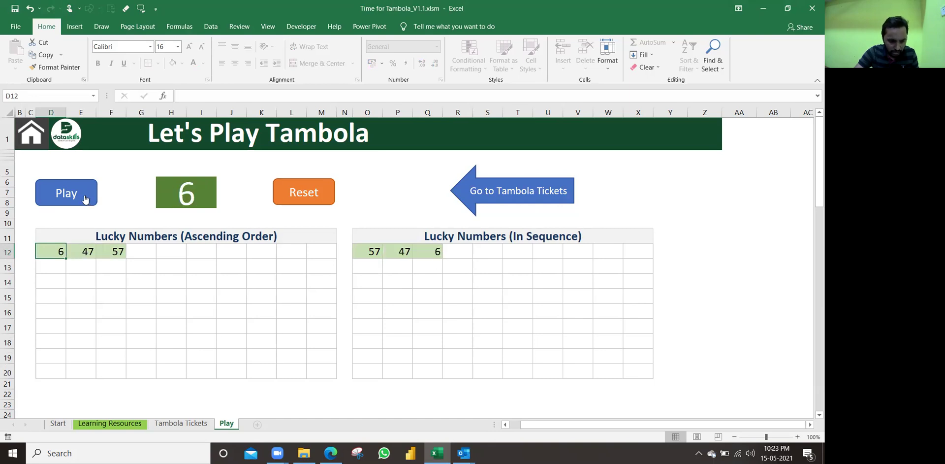
pyautogui.click(85, 197)
pyautogui.click(85, 197)
pyautogui.click(85, 197)
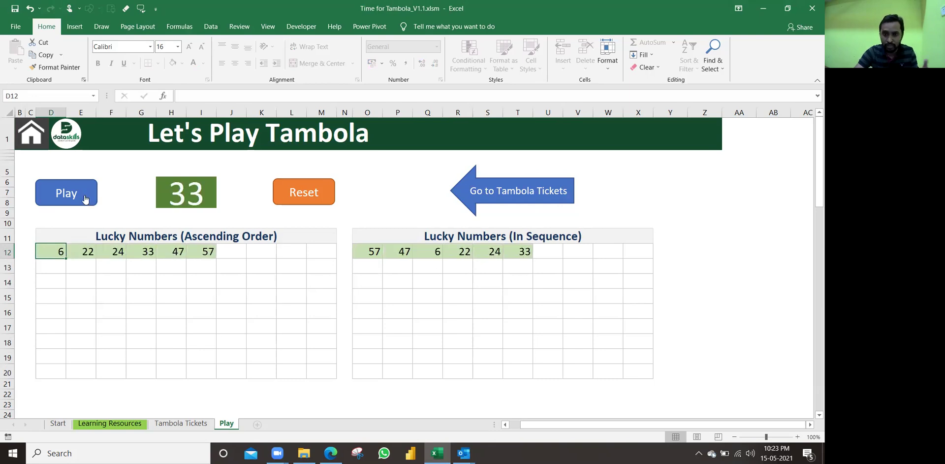
pyautogui.click(85, 198)
pyautogui.click(84, 198)
pyautogui.click(85, 198)
pyautogui.click(84, 198)
pyautogui.click(84, 198)
pyautogui.click(85, 197)
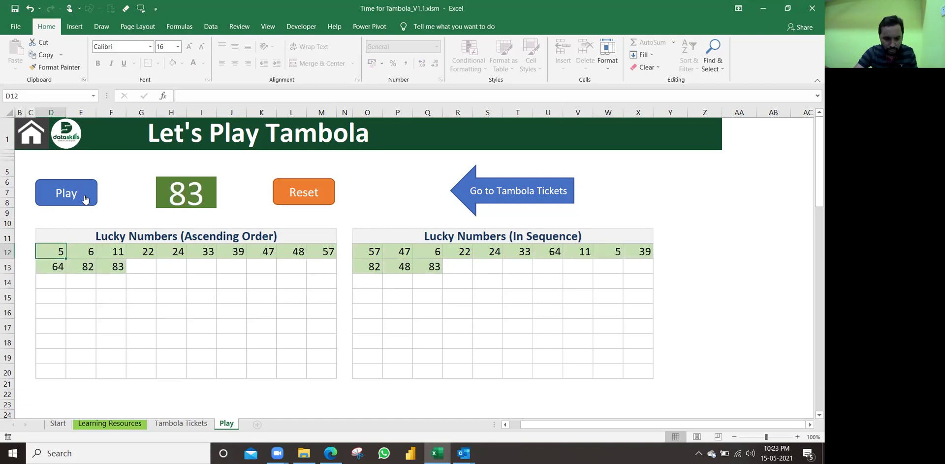
pyautogui.click(85, 198)
pyautogui.click(85, 198)
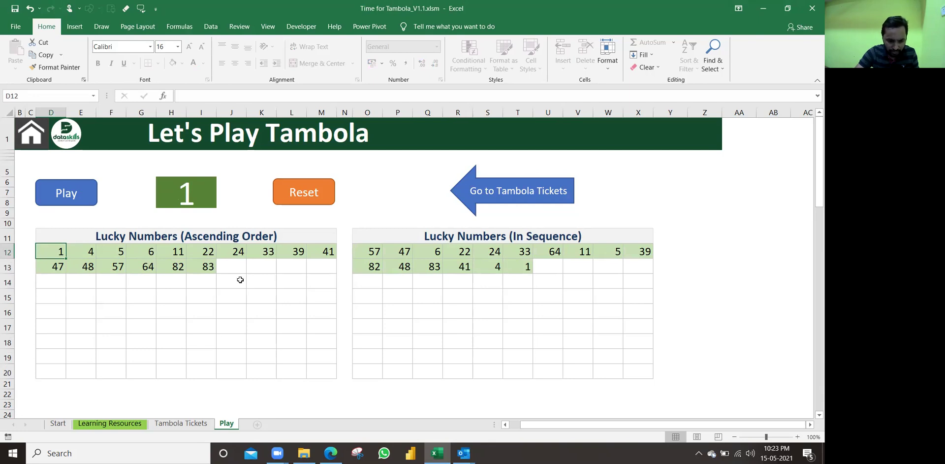
pyautogui.click(80, 202)
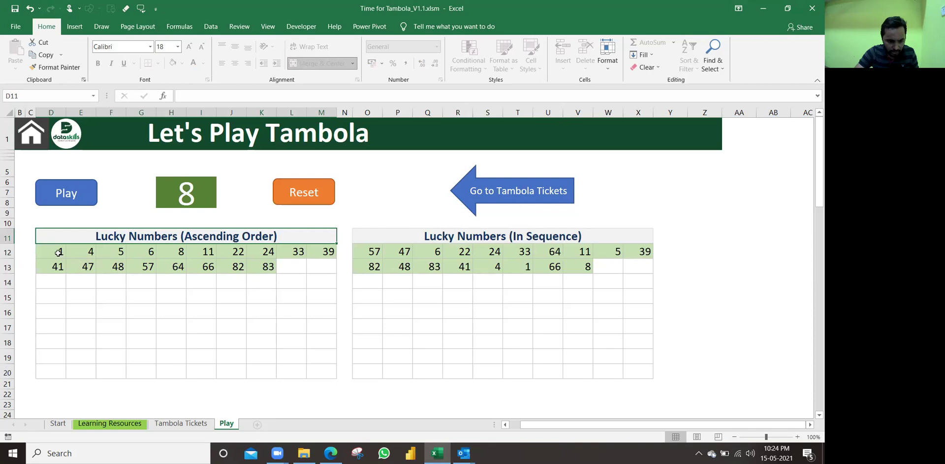
pyautogui.moveTo(134, 257); pyautogui.dragTo(320, 362)
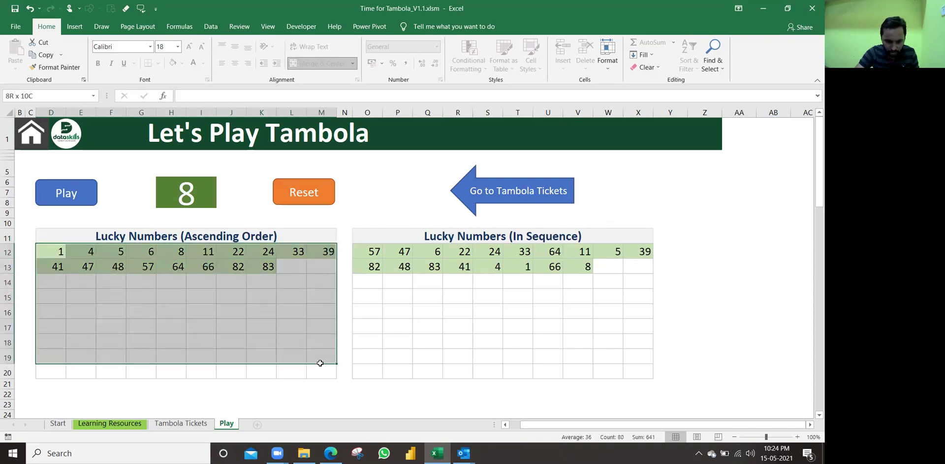
pyautogui.click(495, 238)
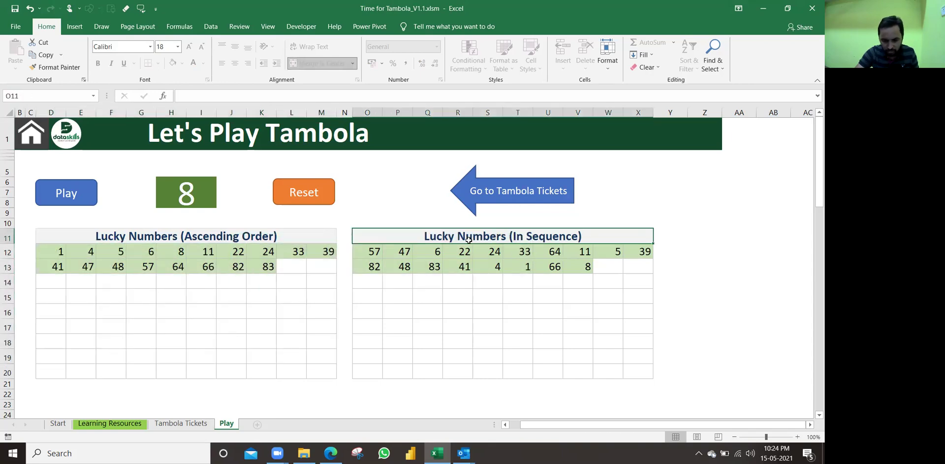
pyautogui.moveTo(372, 251); pyautogui.dragTo(640, 368)
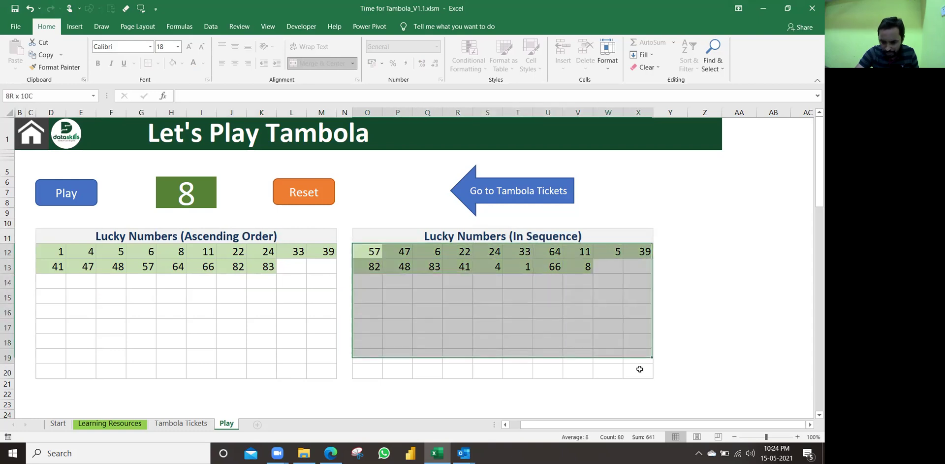
pyautogui.click(374, 253)
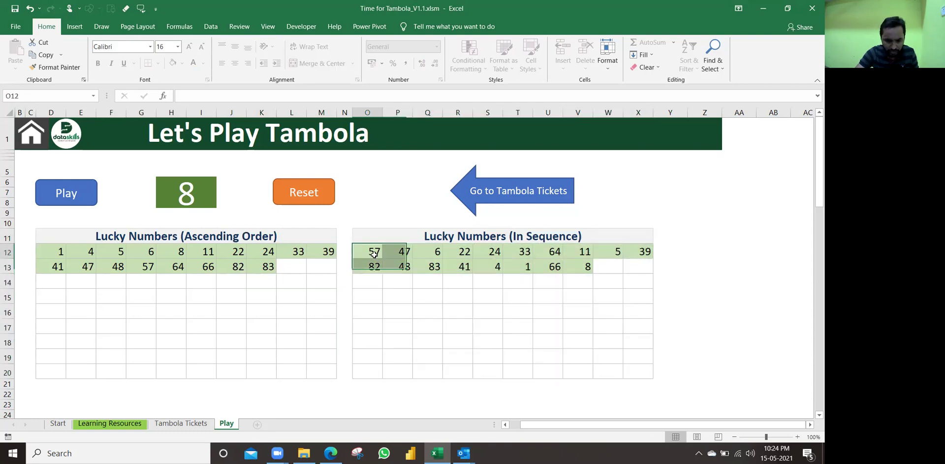
pyautogui.click(401, 253)
pyautogui.click(432, 253)
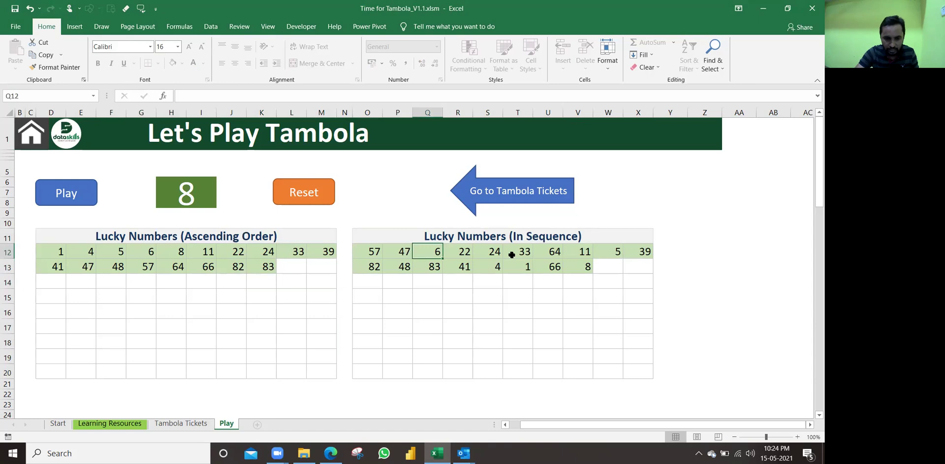
pyautogui.click(588, 272)
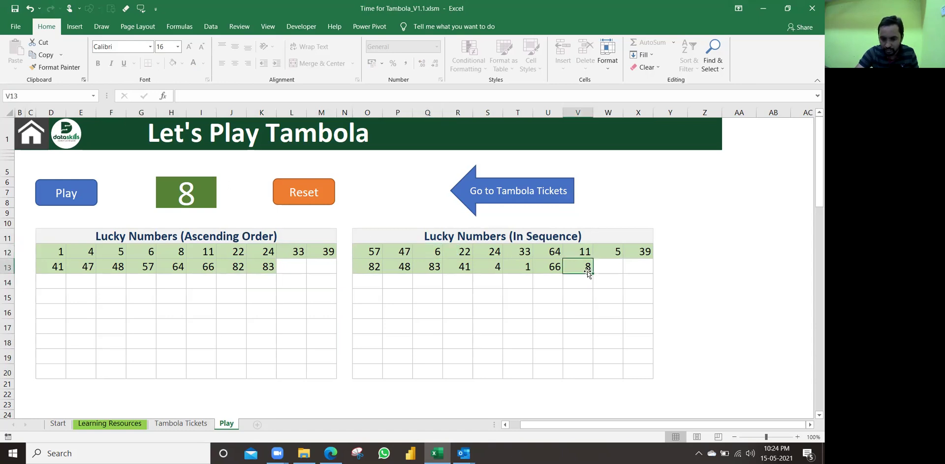
pyautogui.moveTo(380, 251); pyautogui.dragTo(639, 283)
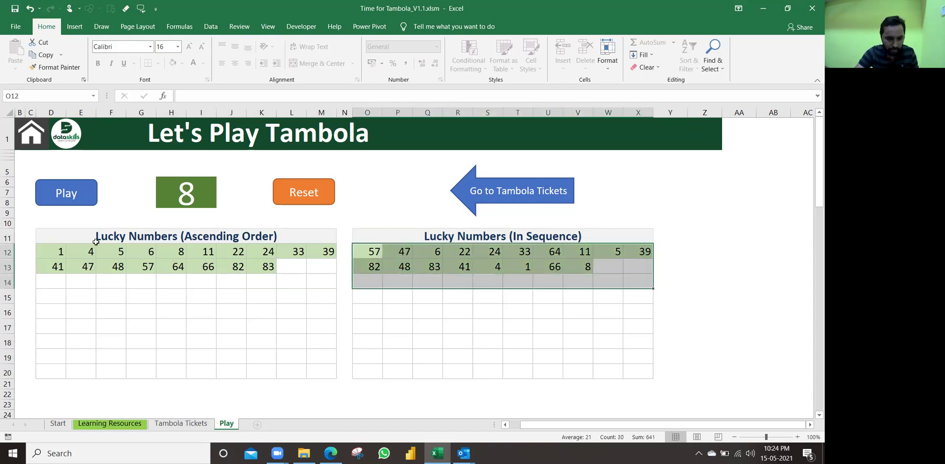
pyautogui.moveTo(73, 250); pyautogui.dragTo(311, 357)
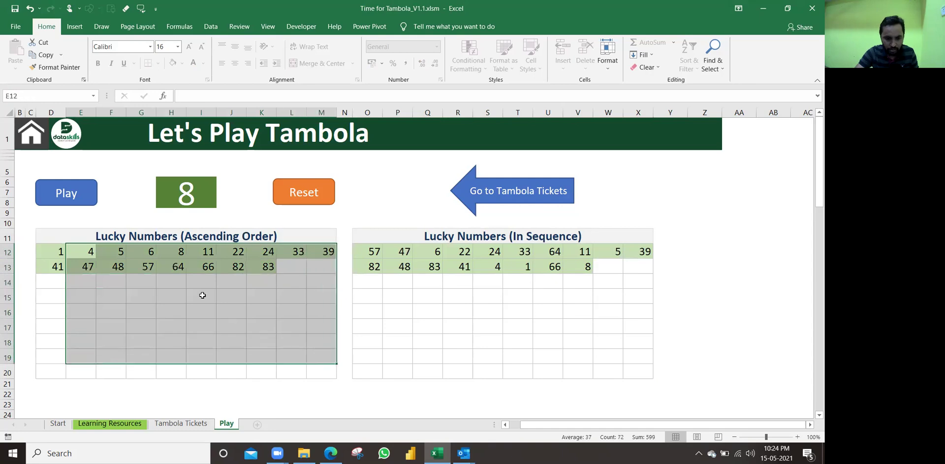
pyautogui.click(202, 295)
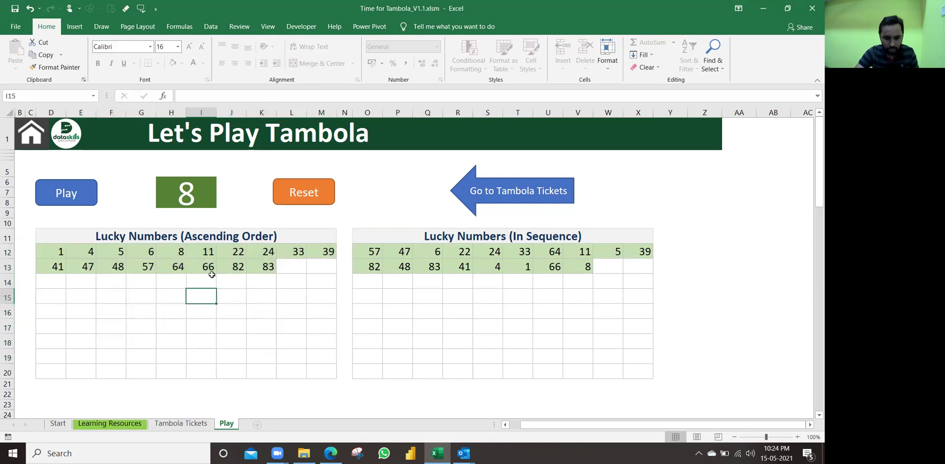
# Step: Draw lucky numbers until 52 appears, then go back to the Tambola Tickets sheet
pyautogui.click(79, 196)
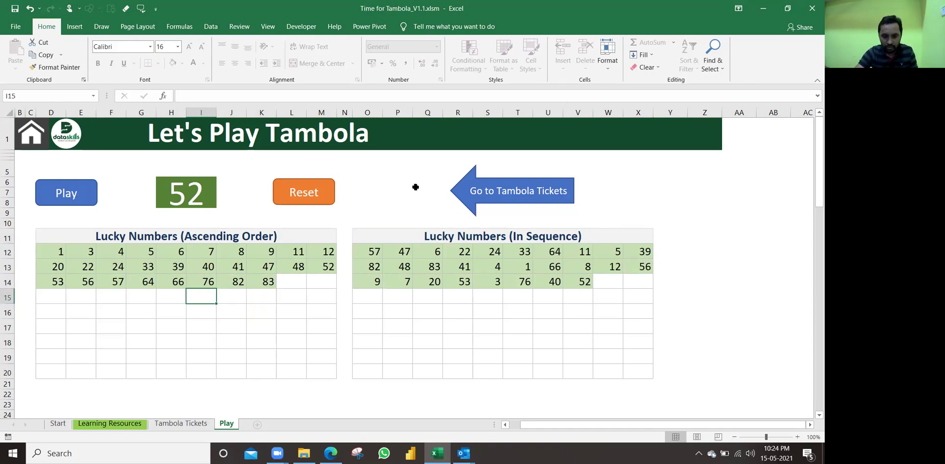
pyautogui.click(516, 192)
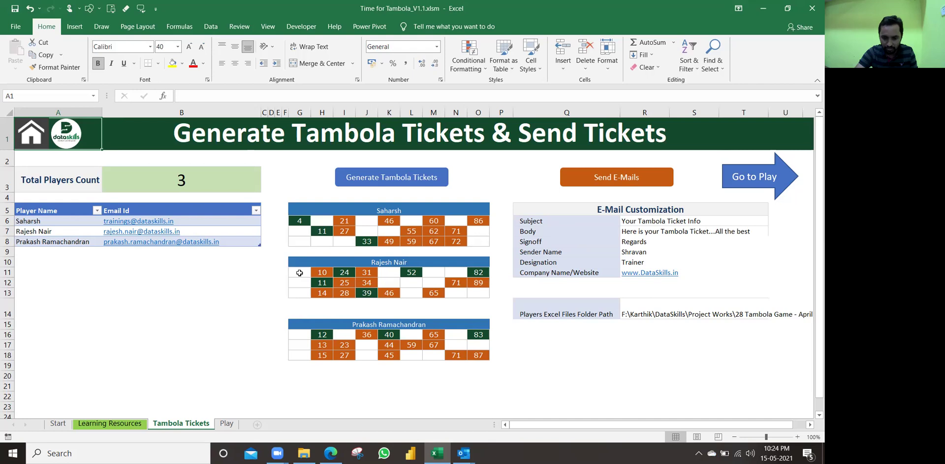
# Step: Check the second ticket's top-row numbers 24, 52 and 82 against the drawn list
pyautogui.moveTo(299, 272); pyautogui.dragTo(482, 272)
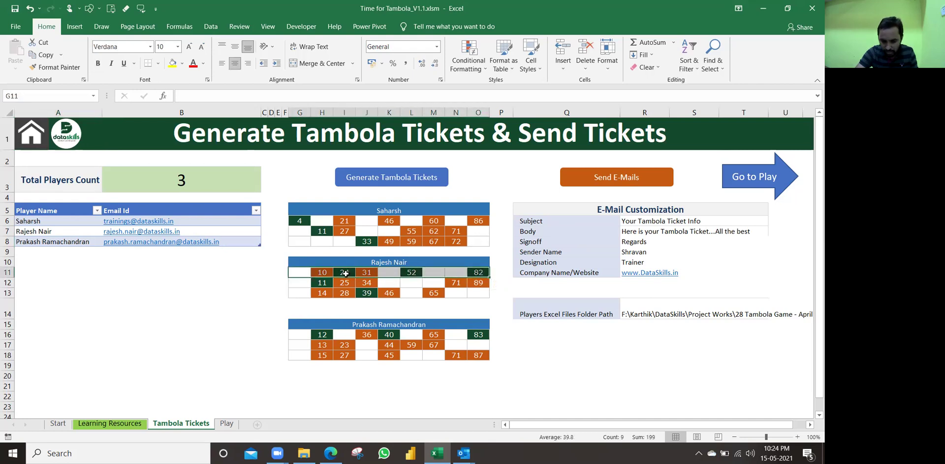
pyautogui.click(348, 272)
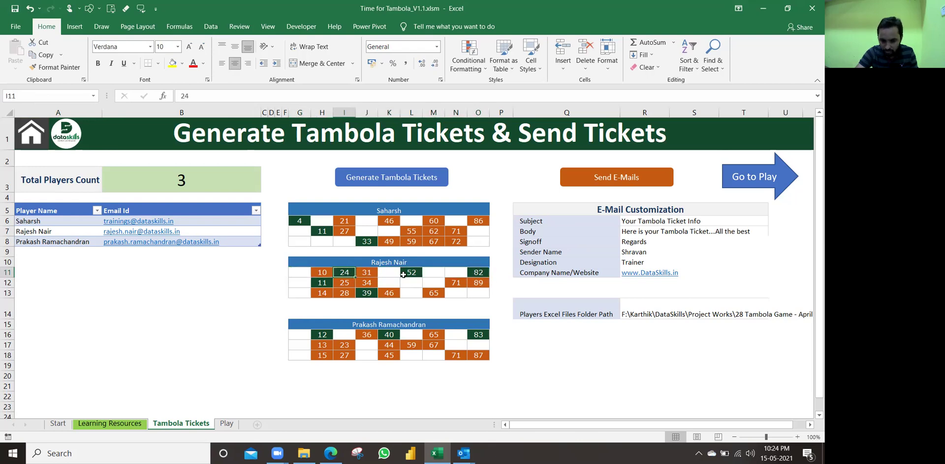
pyautogui.click(412, 272)
pyautogui.click(481, 272)
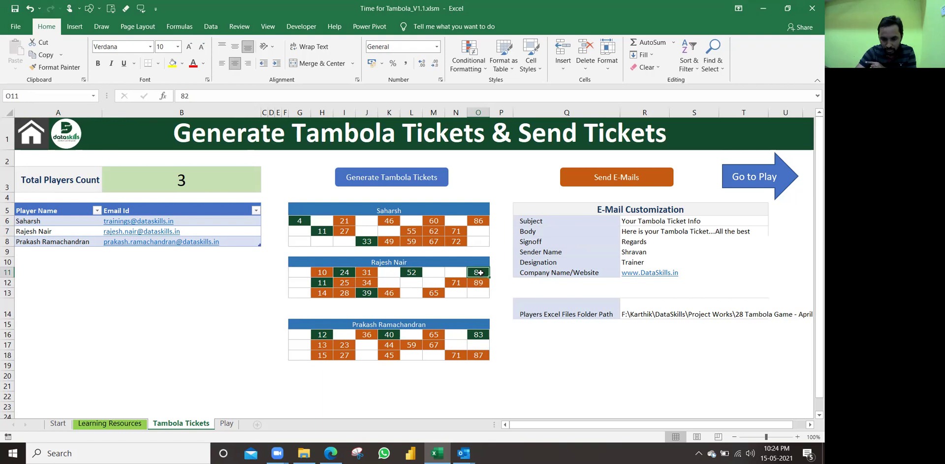
# Step: Compare against the Play sheet, then recheck 24, 52, 82, 10 and 31 on the second ticket
pyautogui.click(226, 423)
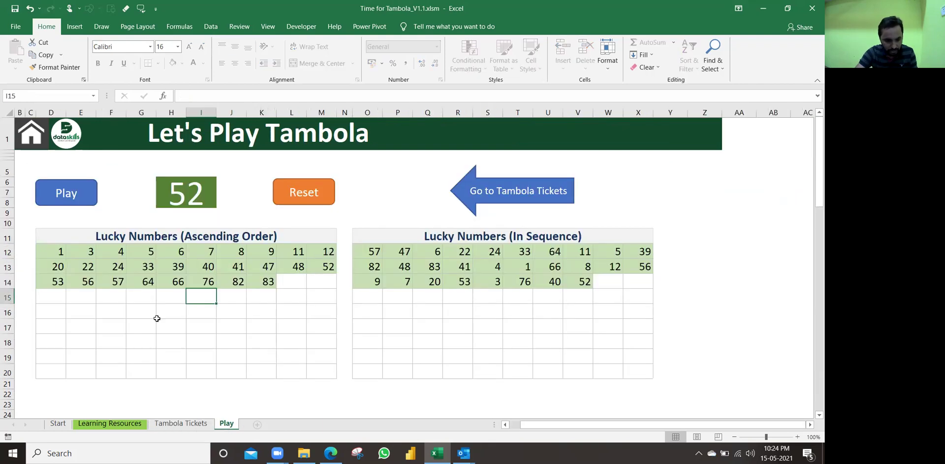
pyautogui.click(181, 423)
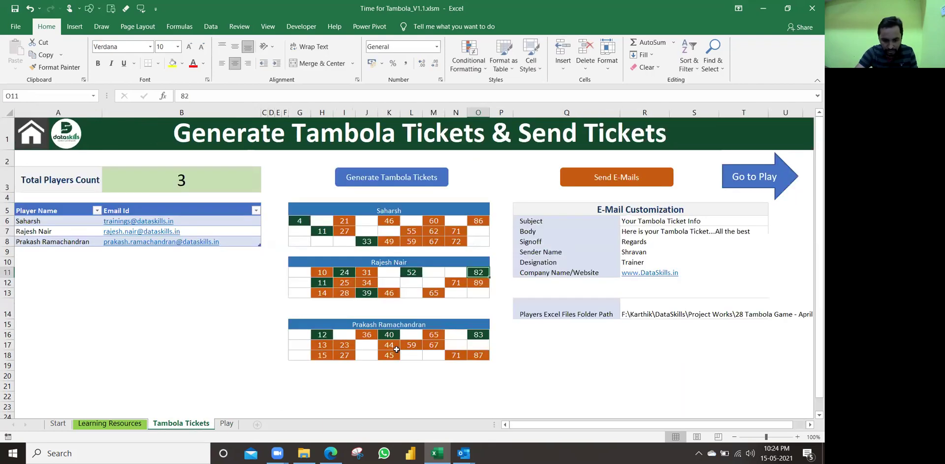
pyautogui.click(344, 272)
pyautogui.click(412, 273)
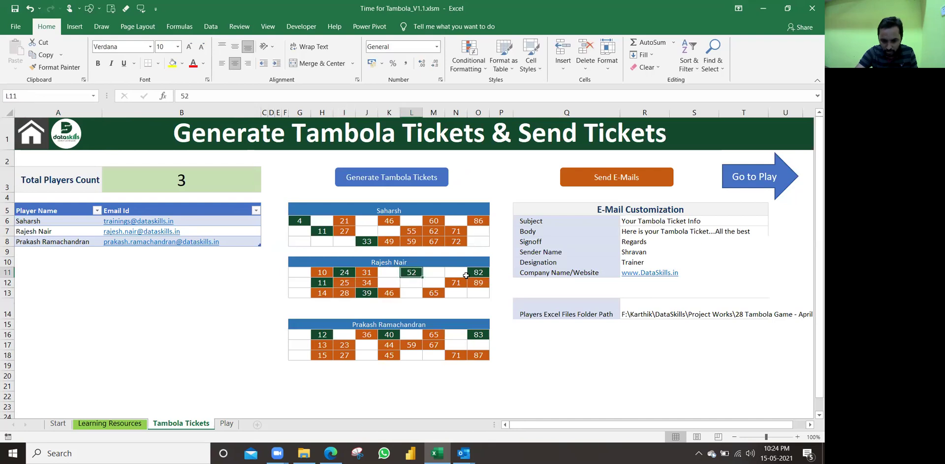
pyautogui.click(478, 272)
pyautogui.click(322, 272)
pyautogui.click(361, 272)
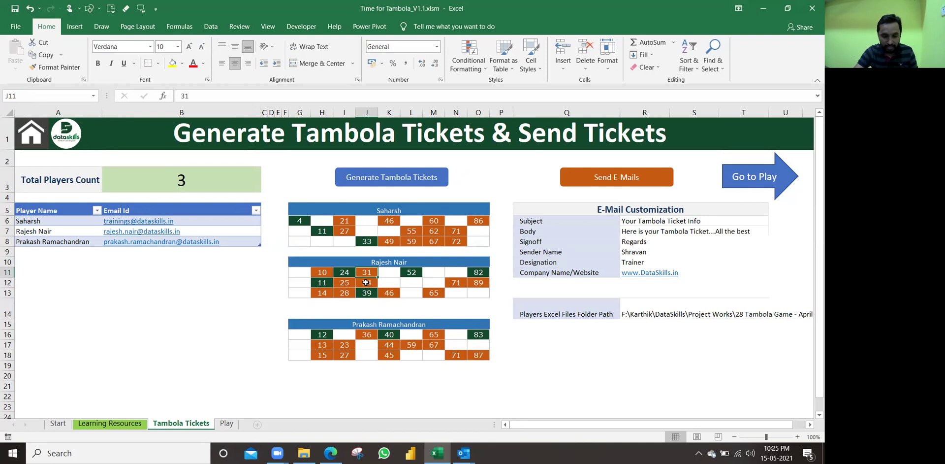
# Step: On the Play sheet, draw lucky numbers up to 30, then request a Reset of all numbers
pyautogui.click(736, 176)
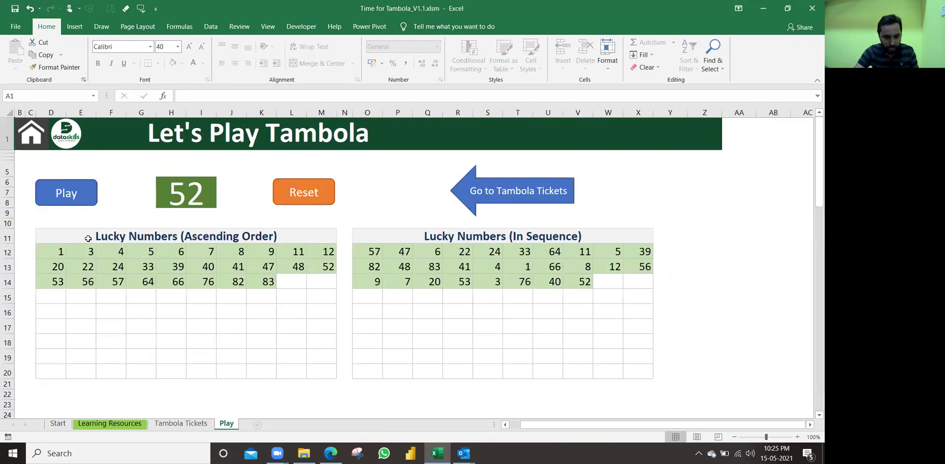
pyautogui.click(82, 202)
pyautogui.click(82, 202)
pyautogui.click(82, 202)
pyautogui.click(82, 203)
pyautogui.click(82, 202)
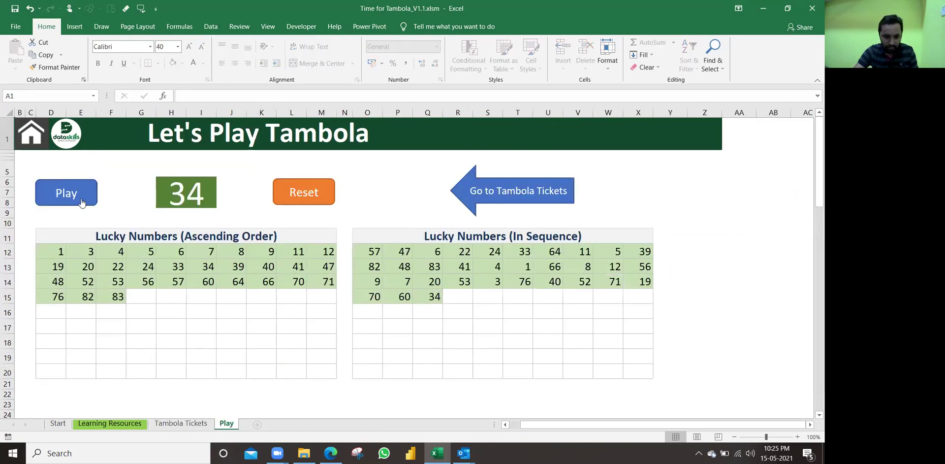
pyautogui.click(82, 203)
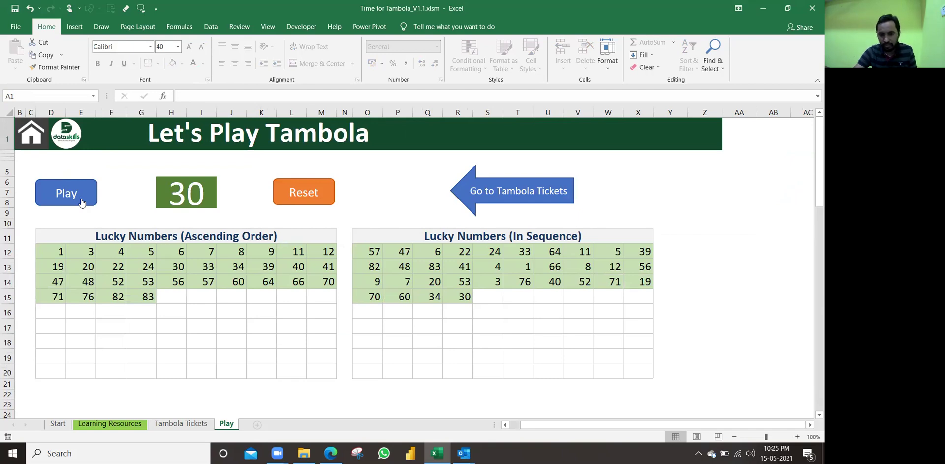
pyautogui.click(302, 197)
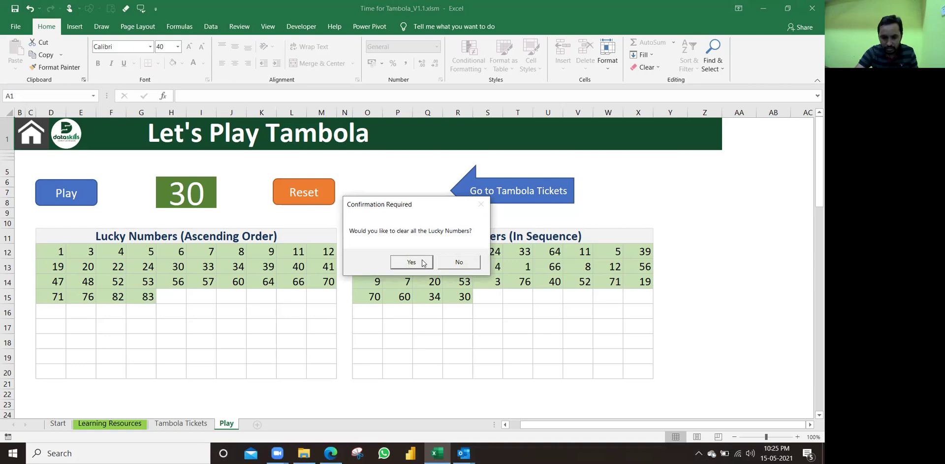
# Step: Answer No to keep all 34 drawn numbers, then use the banner's home icon
pyautogui.click(452, 264)
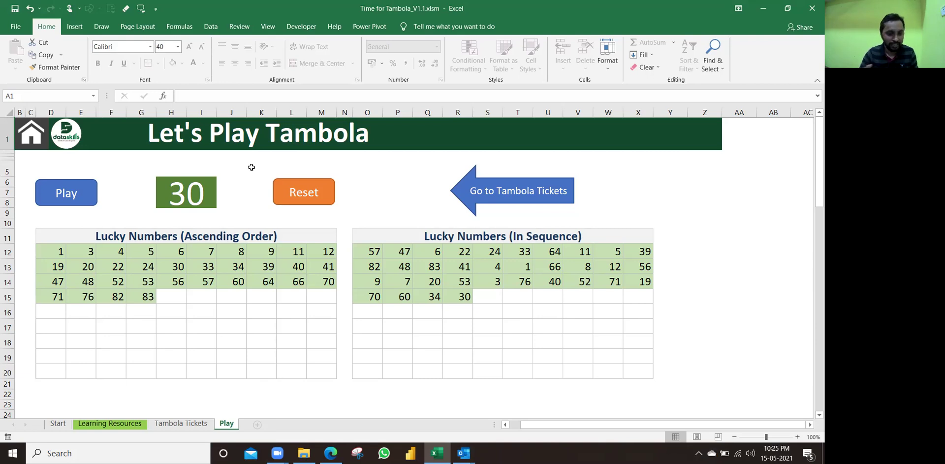
pyautogui.click(33, 140)
# Step: Scroll through the Learning Resources video links, then return to the Start sheet
pyautogui.click(94, 424)
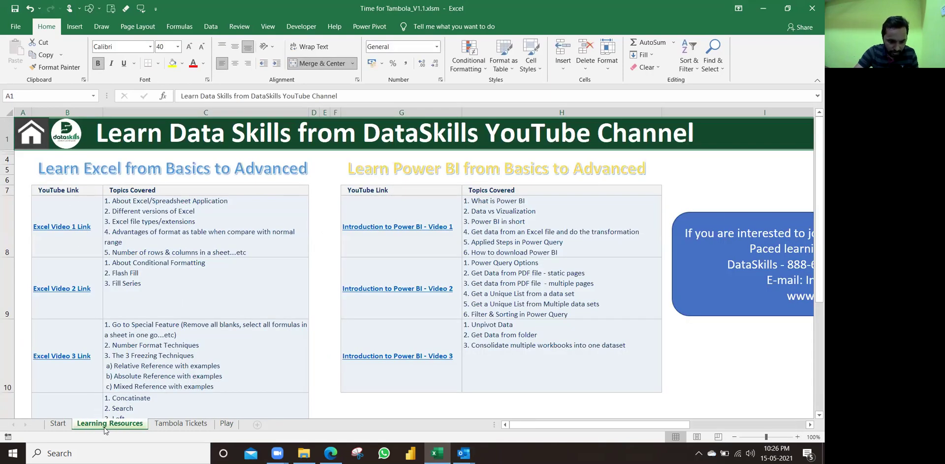
pyautogui.scroll(-3, 84, 266)
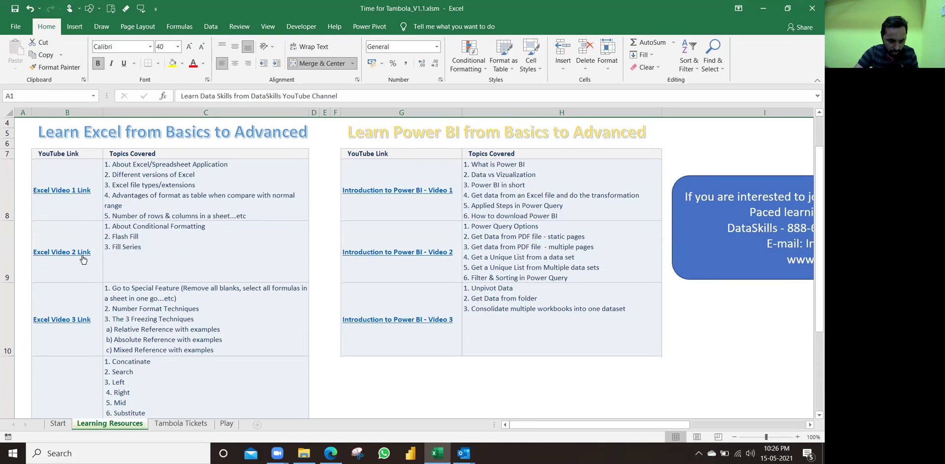
pyautogui.scroll(3, 82, 283)
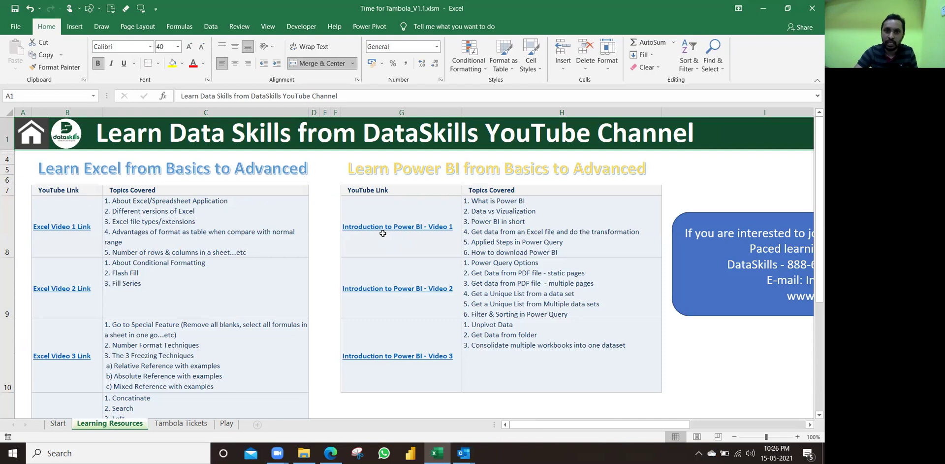
pyautogui.click(38, 139)
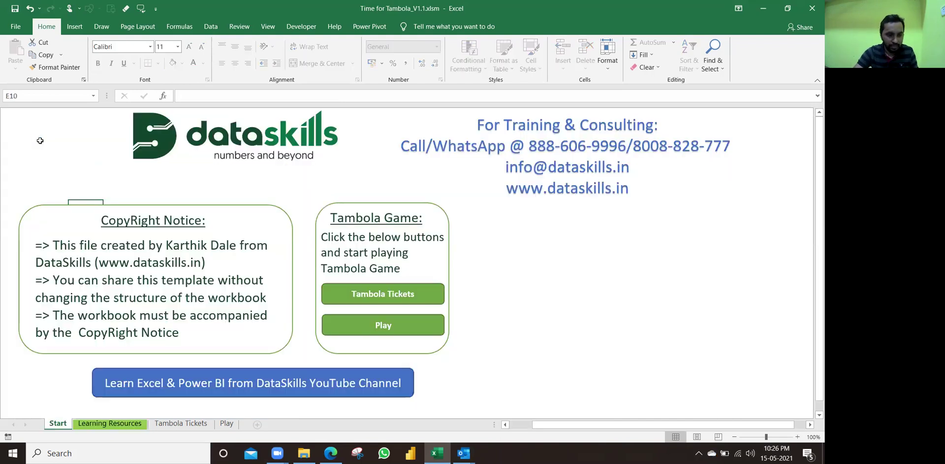